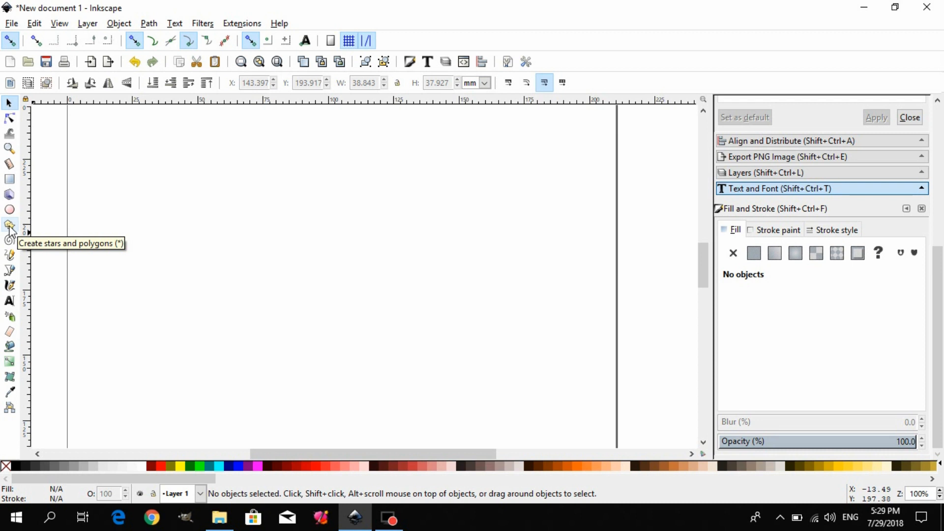
Draw a five-cornered star about 60 mm wide near the page's upper-right edge and move it toward the page's middle.
left_click(9, 225)
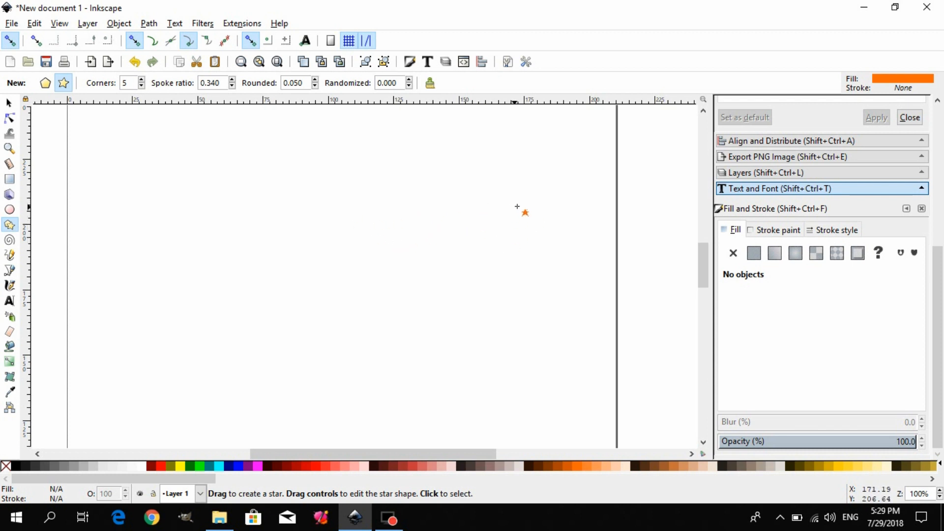
left_click_drag(513, 191, 456, 251)
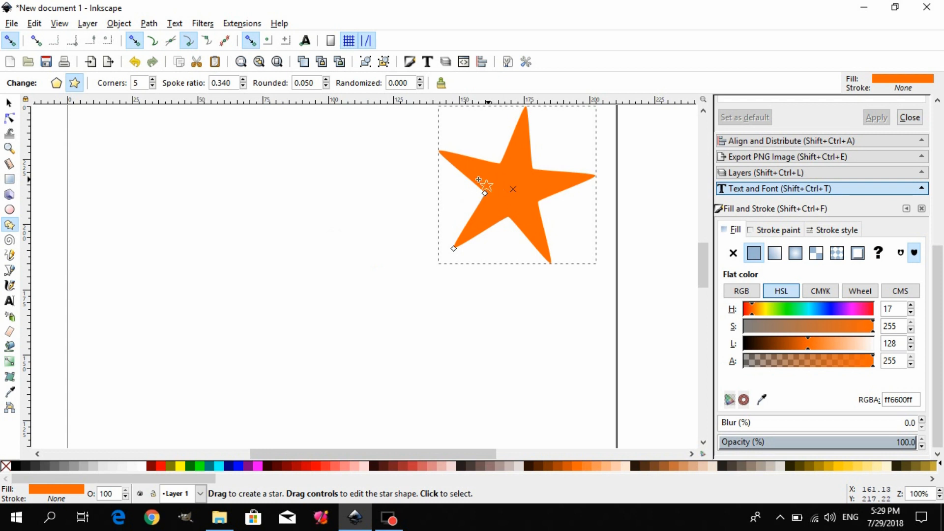
left_click(9, 102)
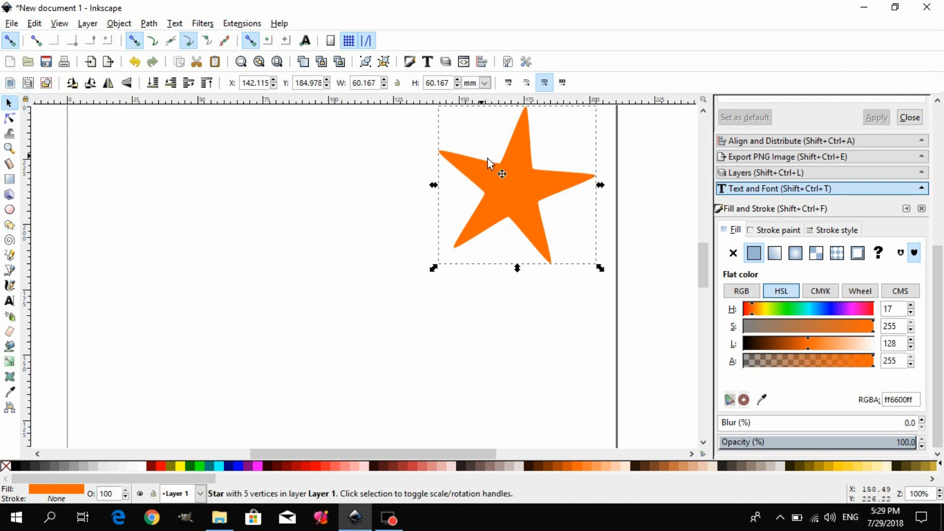
left_click_drag(515, 168, 435, 283)
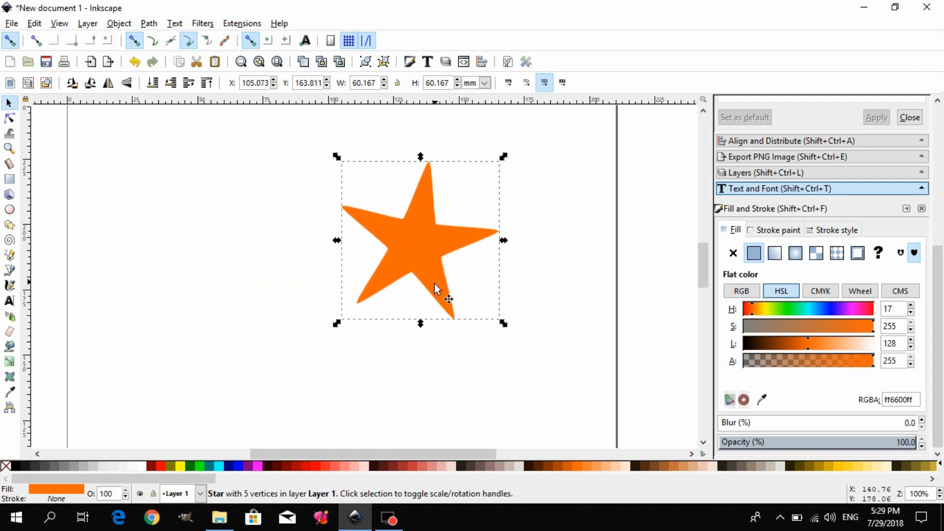
Reshape the star with its base and tip handles, skewing and resizing it into a large upside-down star with spoke ratio 0.263.
left_click(9, 224)
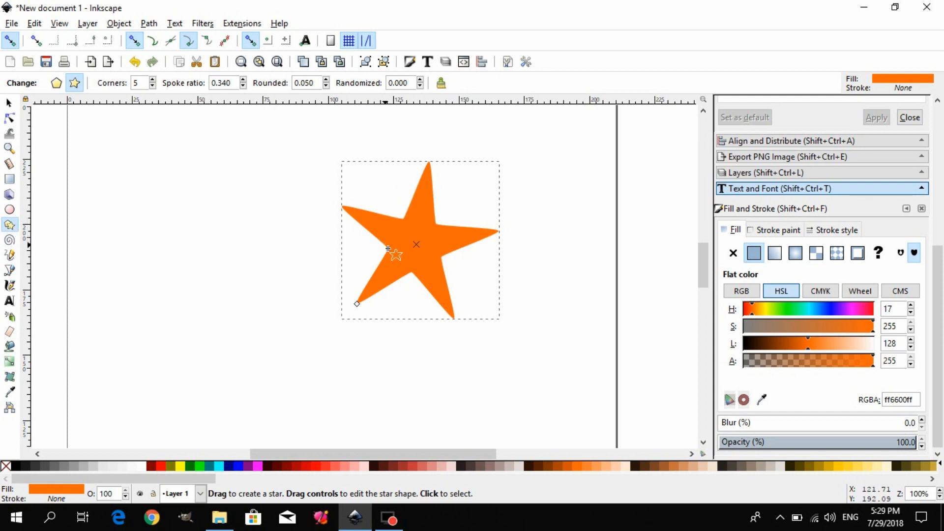
mouse_move(388, 251)
left_mouse_down()
mouse_move(394, 261)
mouse_move(371, 228)
mouse_move(402, 222)
mouse_move(391, 227)
mouse_move(396, 265)
mouse_move(386, 241)
mouse_move(394, 270)
mouse_move(386, 248)
mouse_move(394, 239)
mouse_move(393, 258)
left_mouse_up()
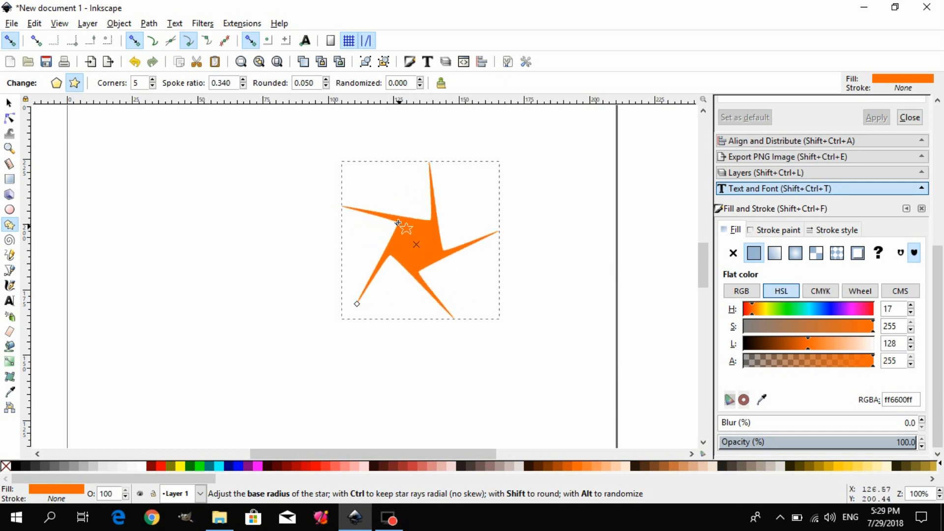
left_click_drag(399, 222, 387, 248)
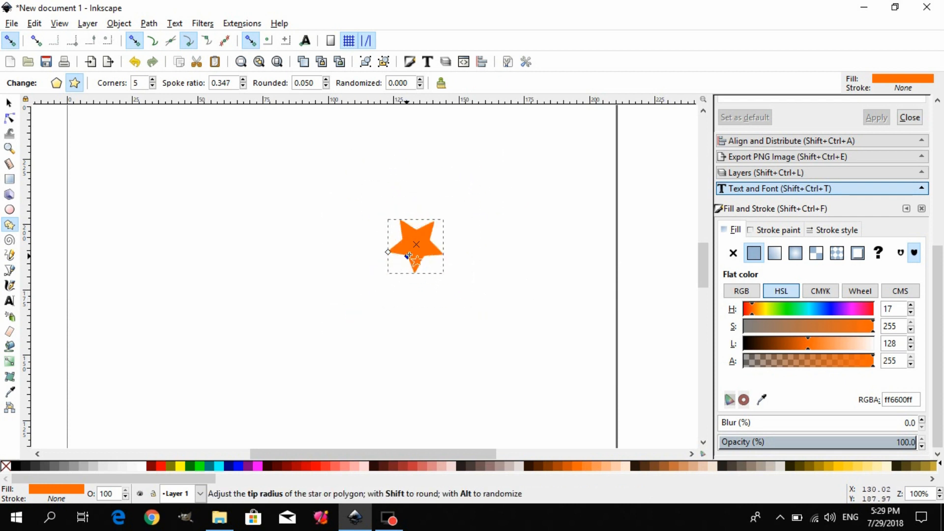
mouse_move(408, 201)
left_mouse_down()
mouse_move(388, 154)
mouse_move(408, 199)
left_mouse_up()
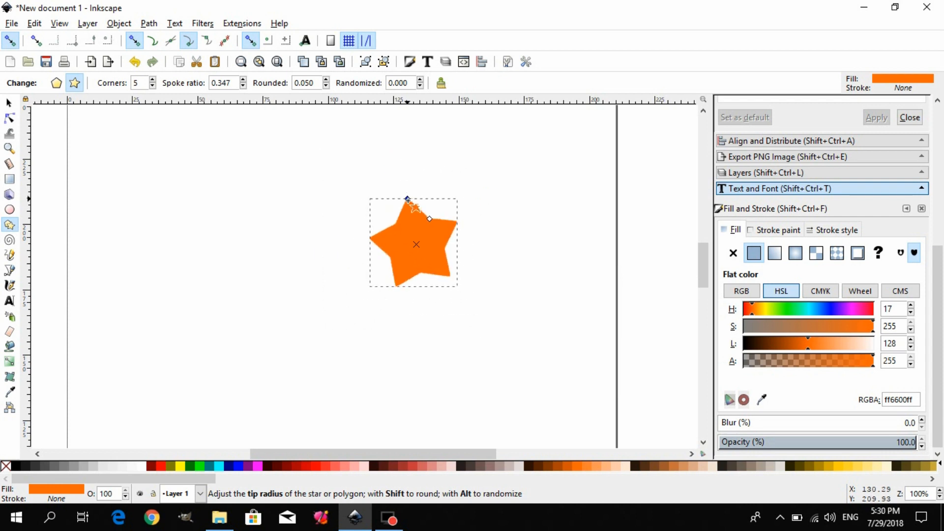
left_click_drag(360, 269, 311, 279)
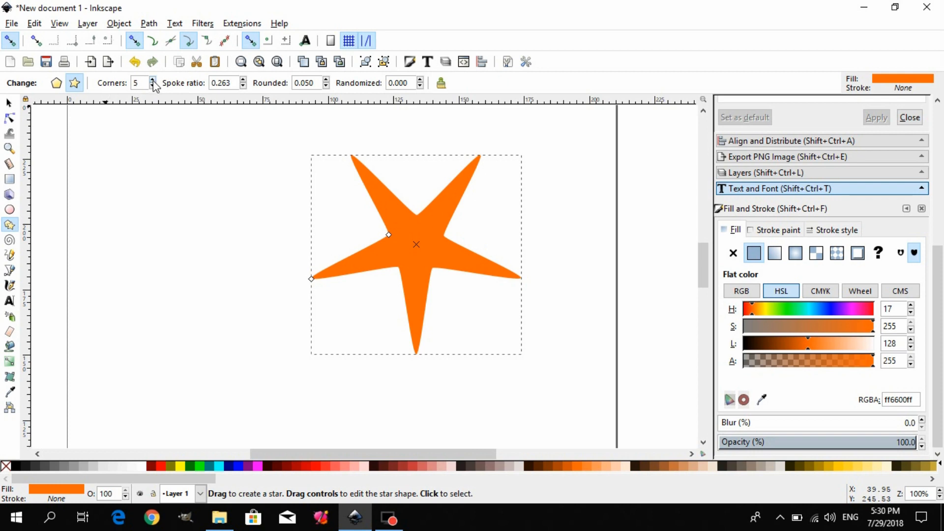
Raise the star's number of corners to 411, and reduce it to 3.
left_click_drag(153, 80, 210, 181)
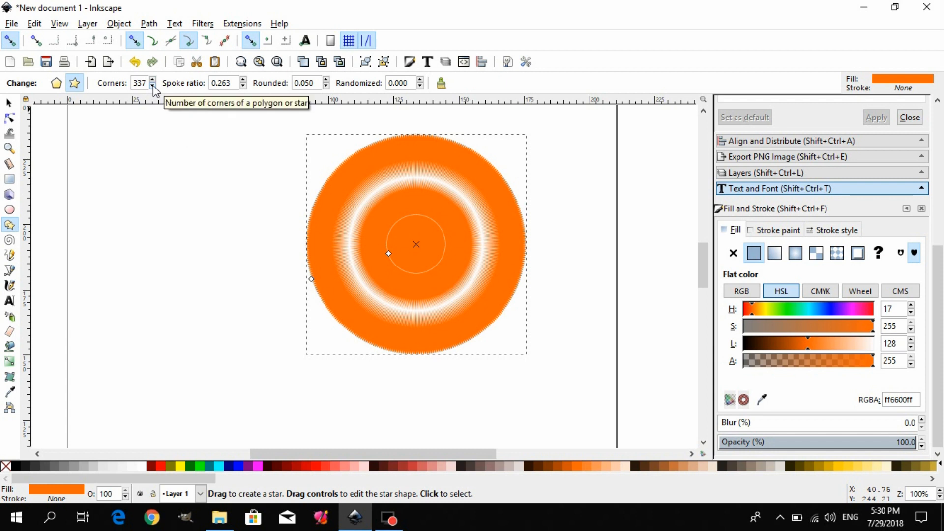
left_click_drag(154, 83, 154, 84)
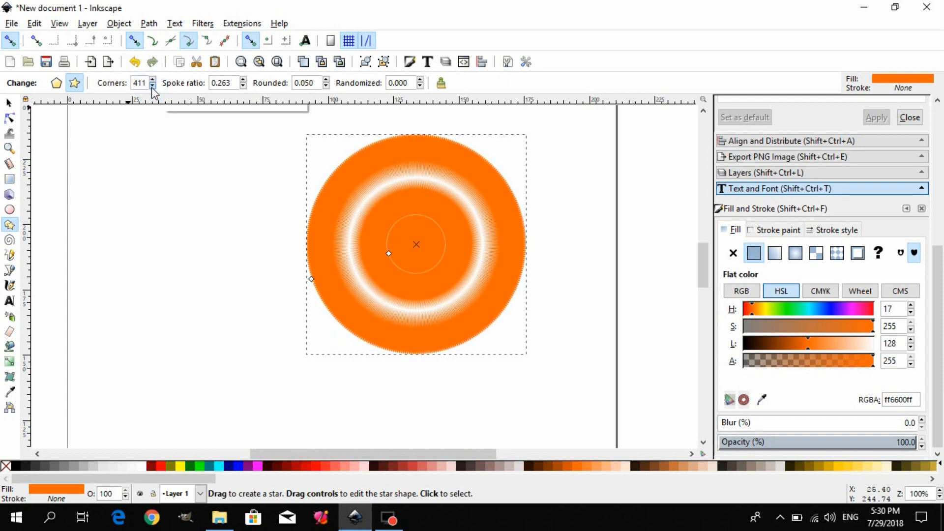
left_click(152, 87)
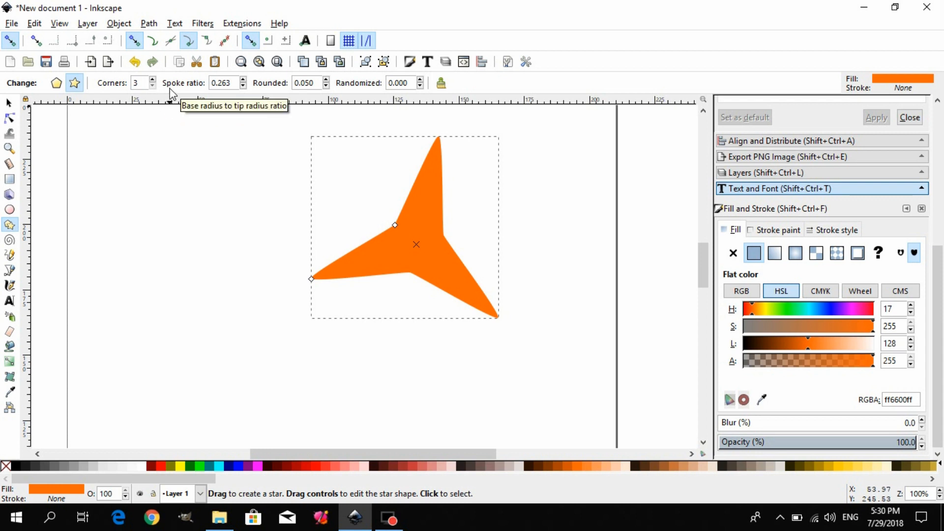
Try spoke ratios of 0.783 and 0.010 on the three-cornered star, and set the ratio to 0.130.
left_click(243, 81)
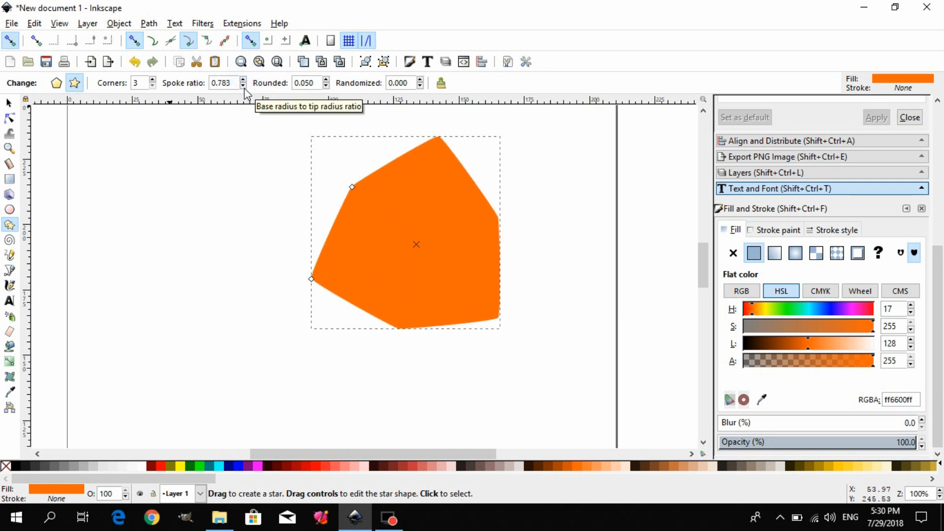
left_click(242, 85)
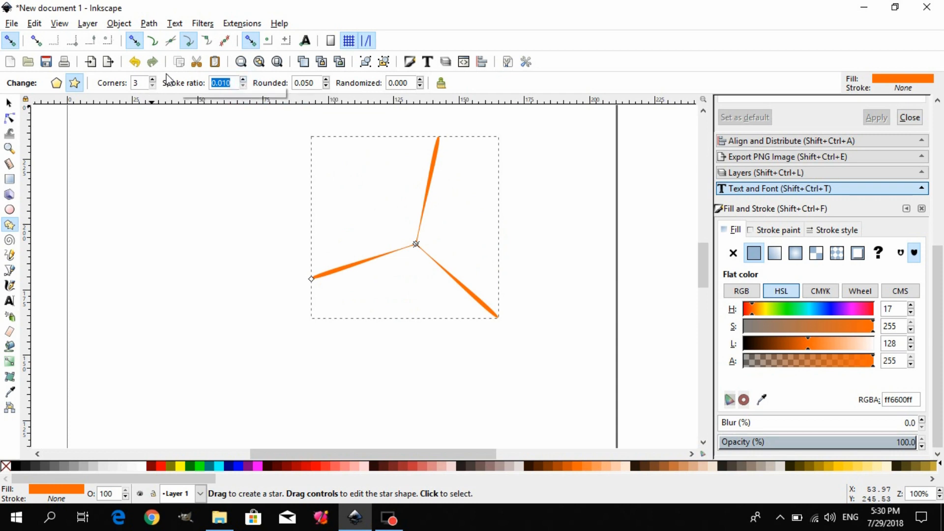
left_click(154, 81)
left_click_drag(154, 81, 154, 85)
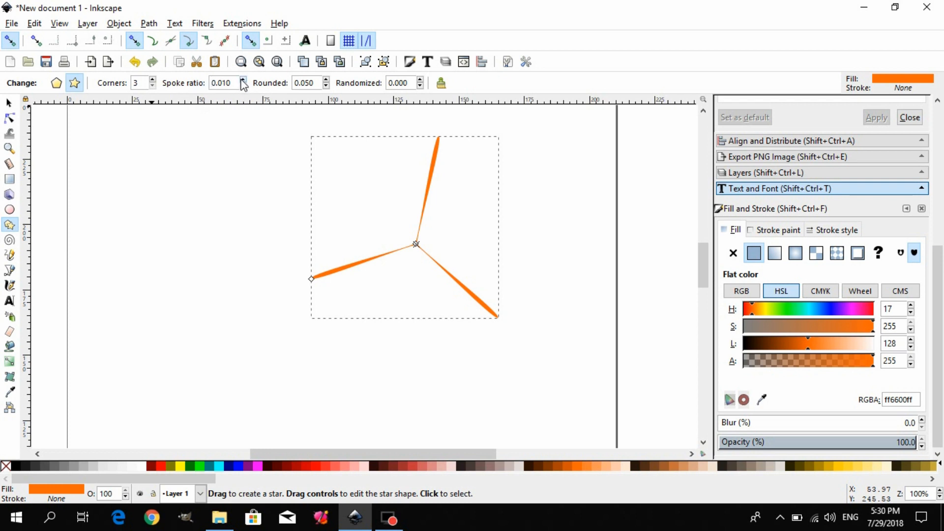
left_click_drag(242, 79, 243, 88)
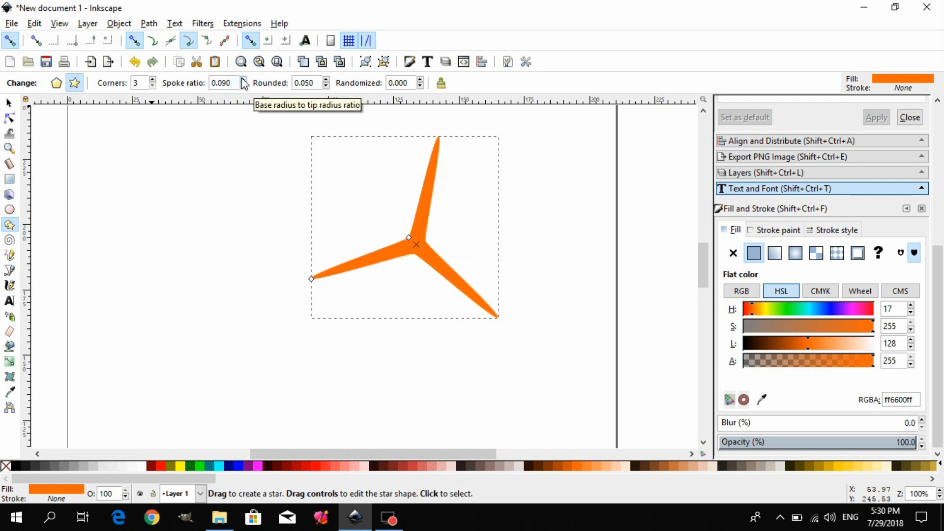
left_click(242, 80)
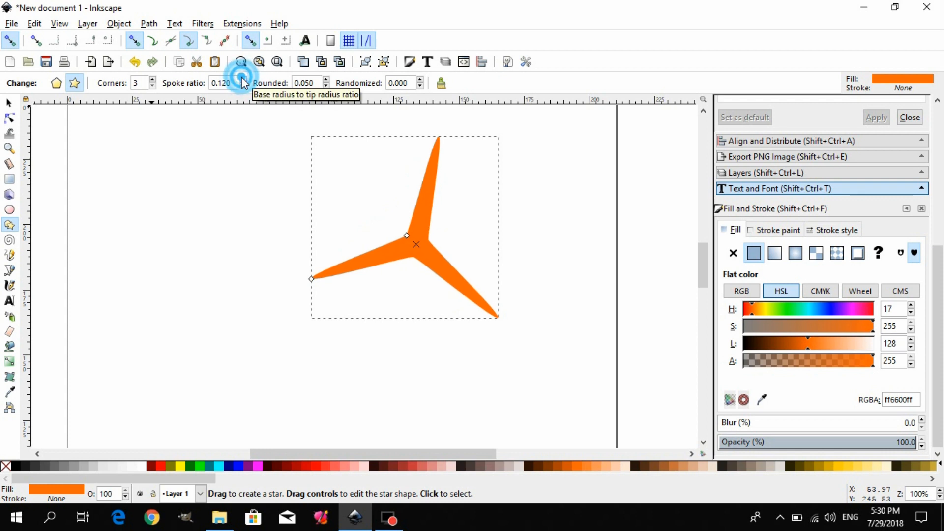
Set the star's rounding to -1.260 and pull its base handle outward to a spoke ratio of 0.995.
left_click_drag(325, 79, 326, 89)
left_click(325, 79)
left_click(325, 79)
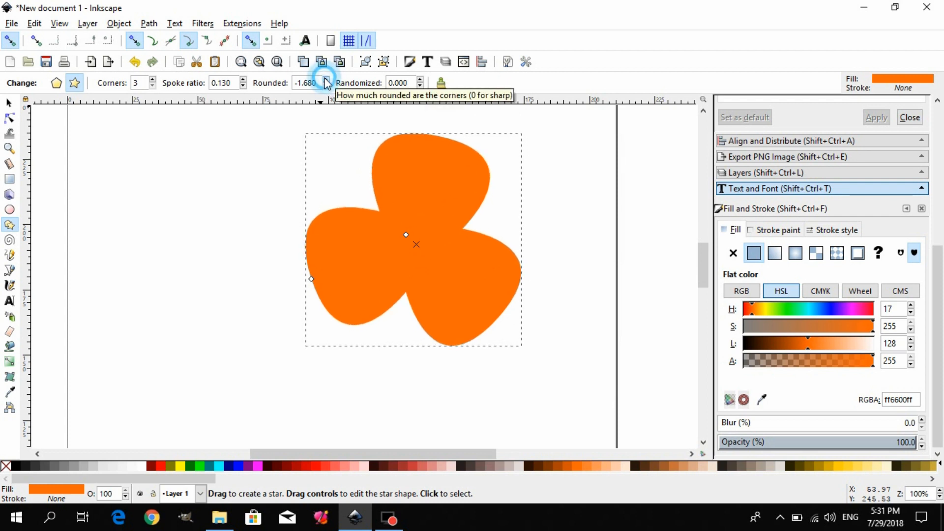
left_click(325, 79)
left_click(325, 79)
left_click(325, 79)
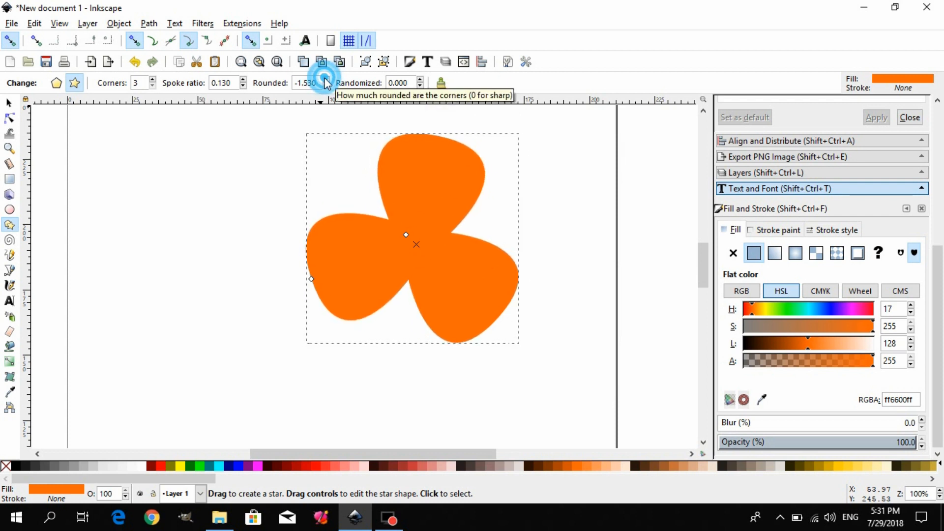
left_click(325, 79)
left_click(325, 79)
left_click(325, 78)
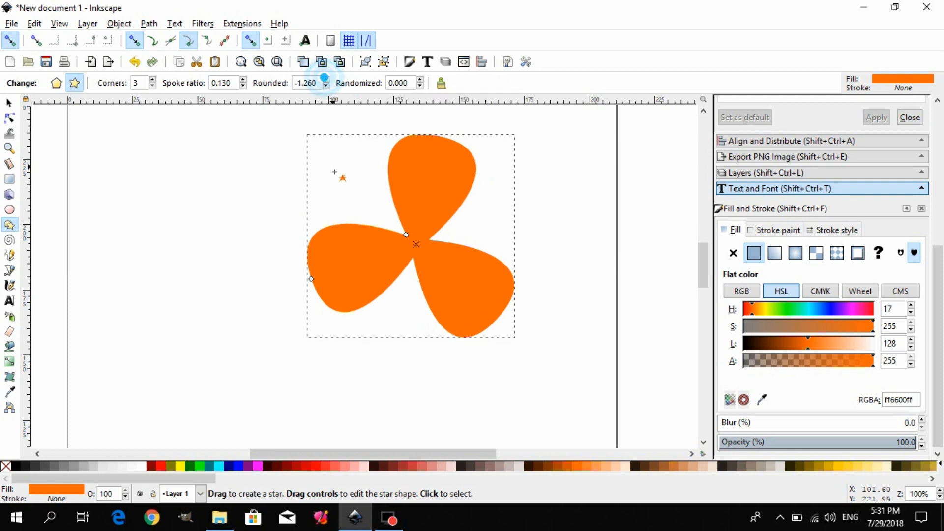
left_click_drag(406, 236, 338, 169)
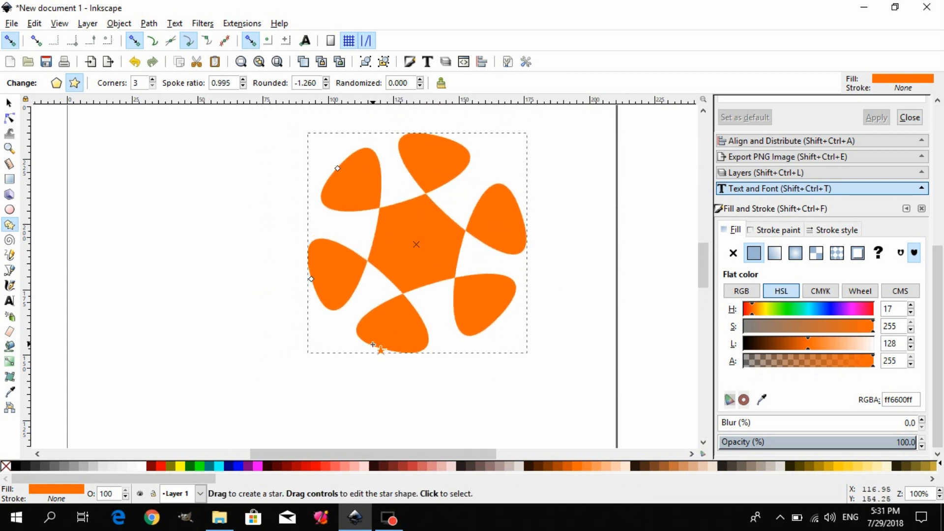
Try randomizing the star with values such as 3.357 and -1.095, and reset the randomization to 0.
left_click(421, 81)
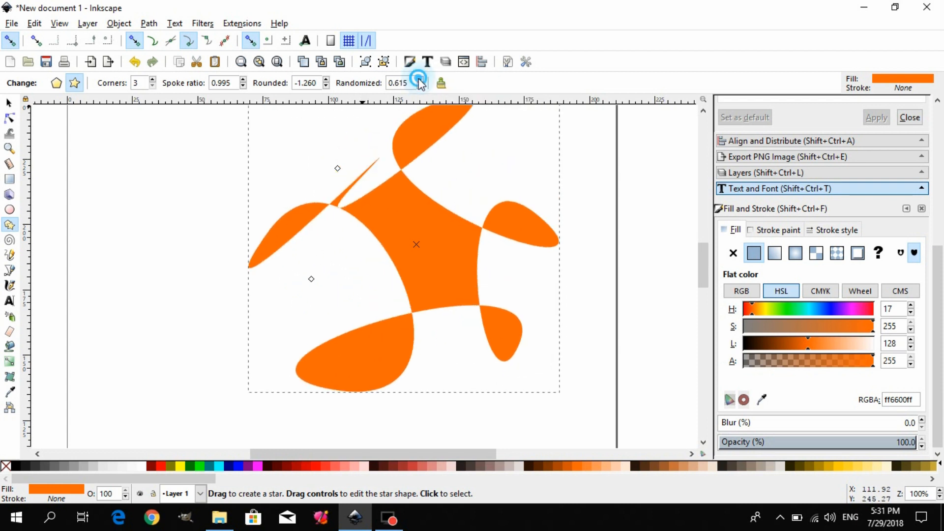
left_click(421, 81)
left_click(420, 81)
left_click(420, 80)
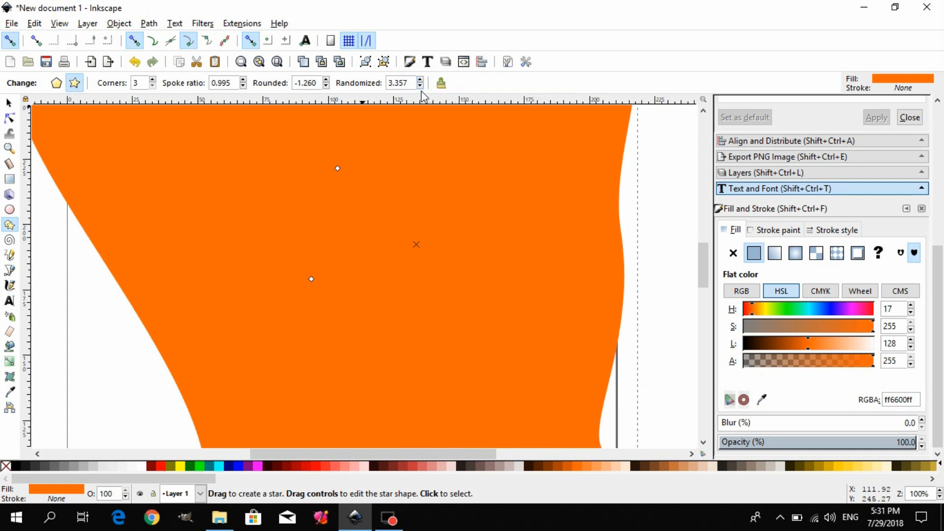
left_click(420, 86)
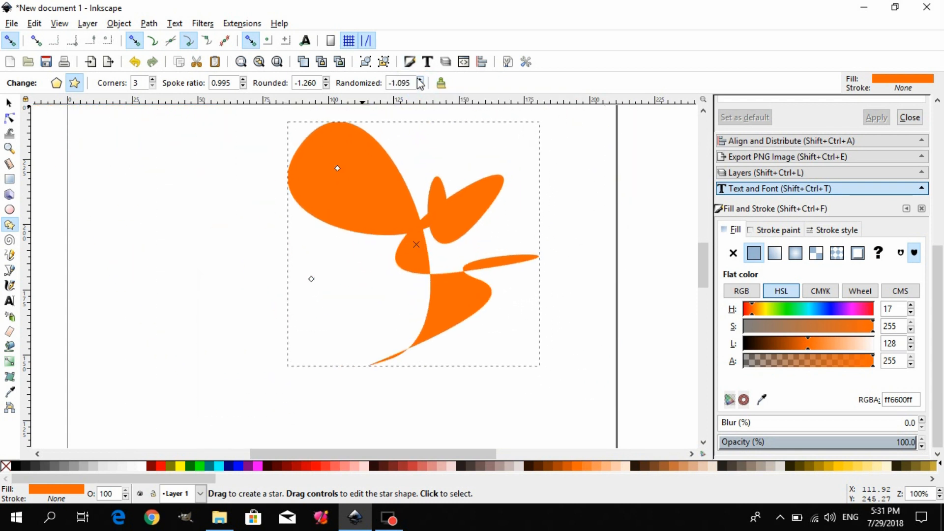
left_click(420, 80)
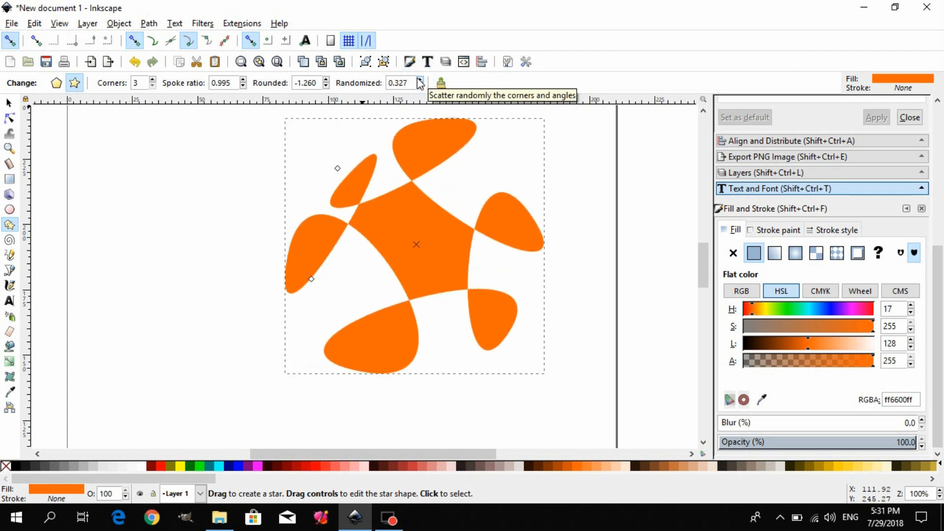
left_click_drag(407, 82, 366, 88)
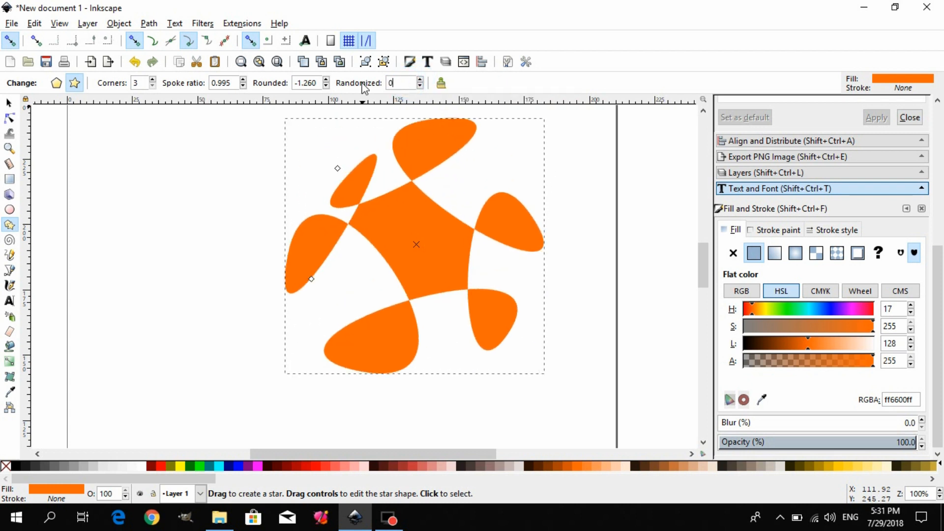
type("0")
key("Return")
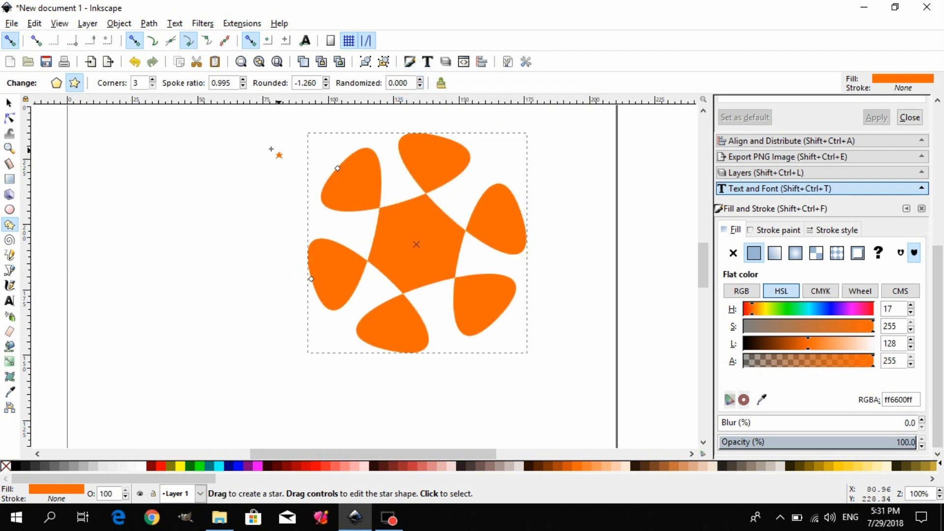
Reset the star's parameters to defaults, convert it to a regular polygon, and shrink and rotate the pentagon with its tip handle.
left_click(442, 85)
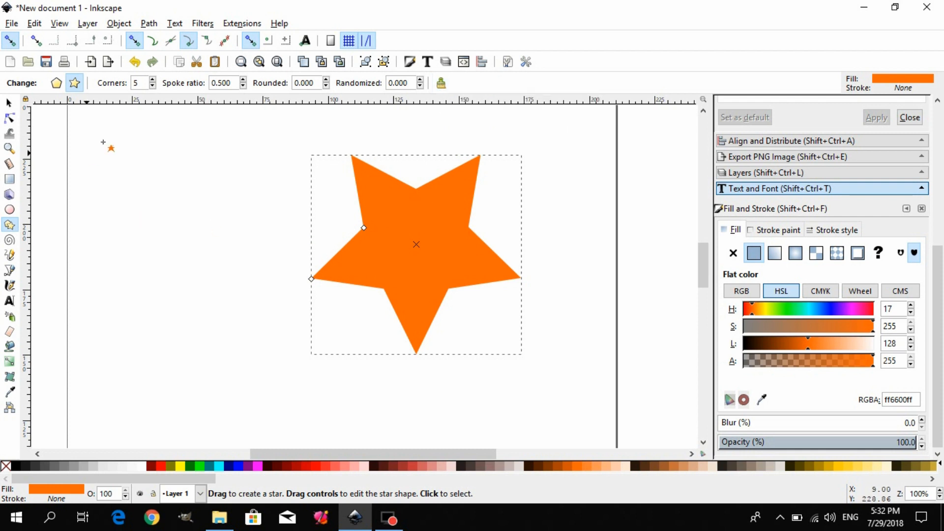
left_click(57, 85)
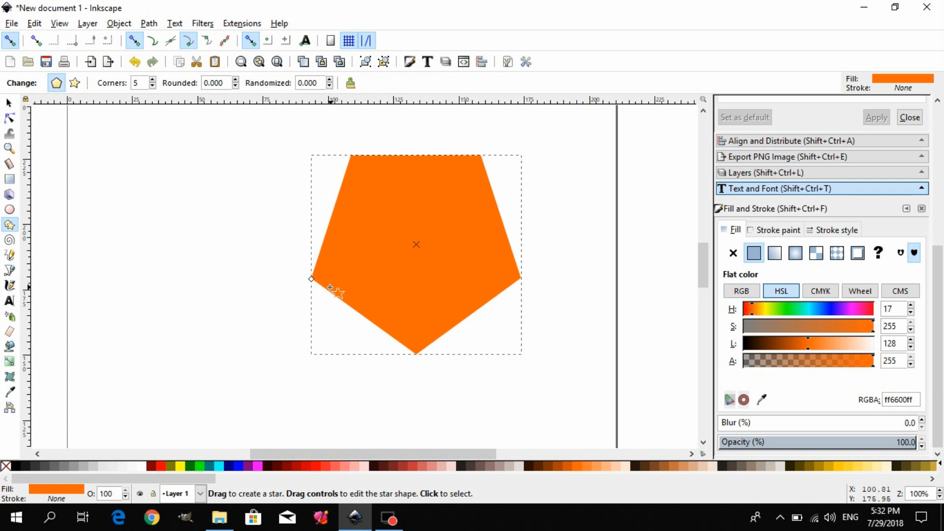
left_click_drag(312, 280, 356, 279)
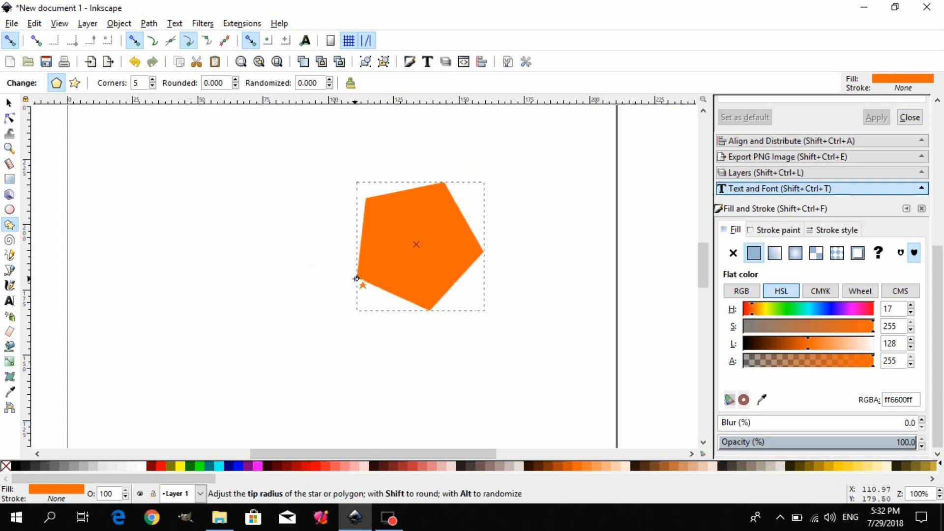
Try rounding the pentagon's corners, raising the value to 3.630 and lowering it to -6.210.
left_click(236, 80)
left_click(235, 80)
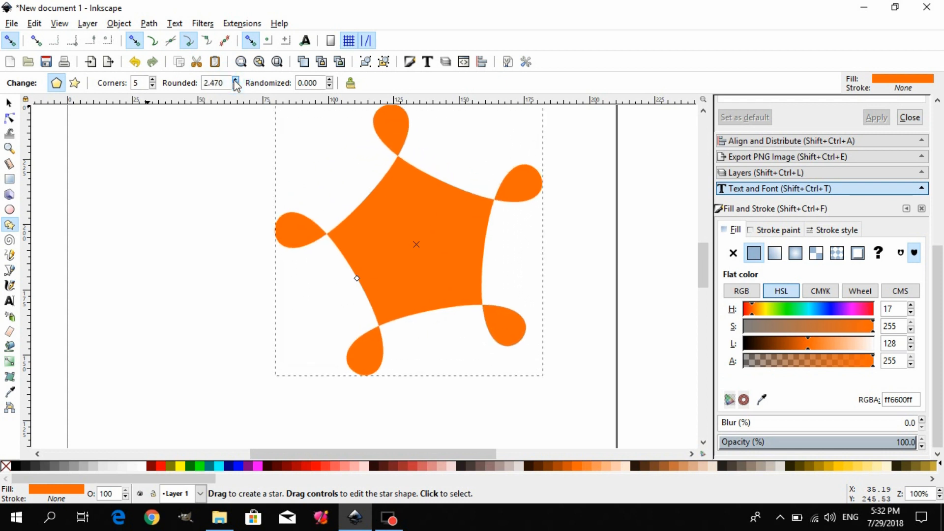
left_click(236, 86)
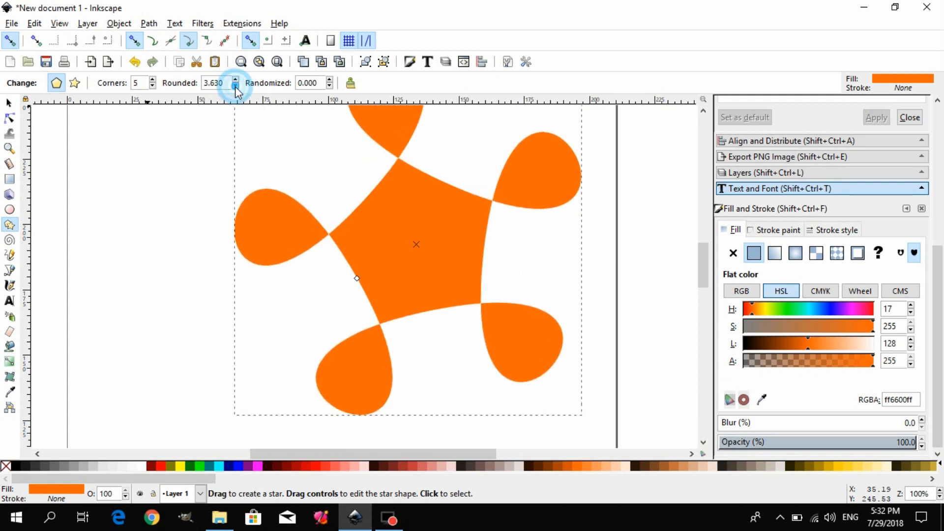
left_click(235, 86)
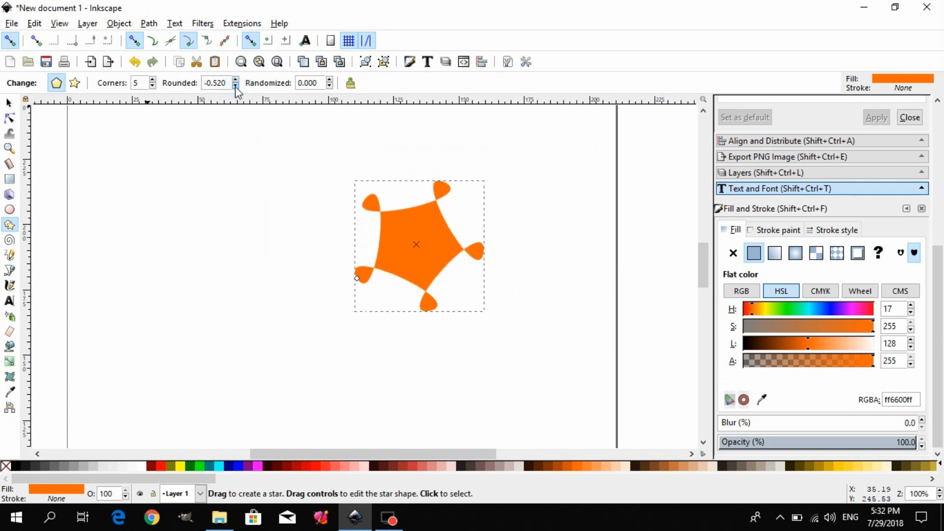
left_click(236, 86)
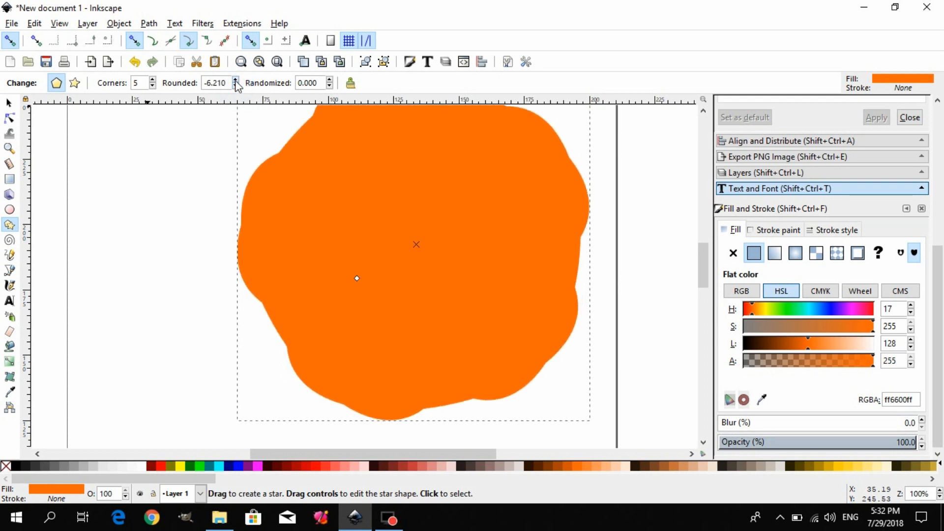
Raise the pentagon's corner rounding to 3.700.
left_click(235, 80)
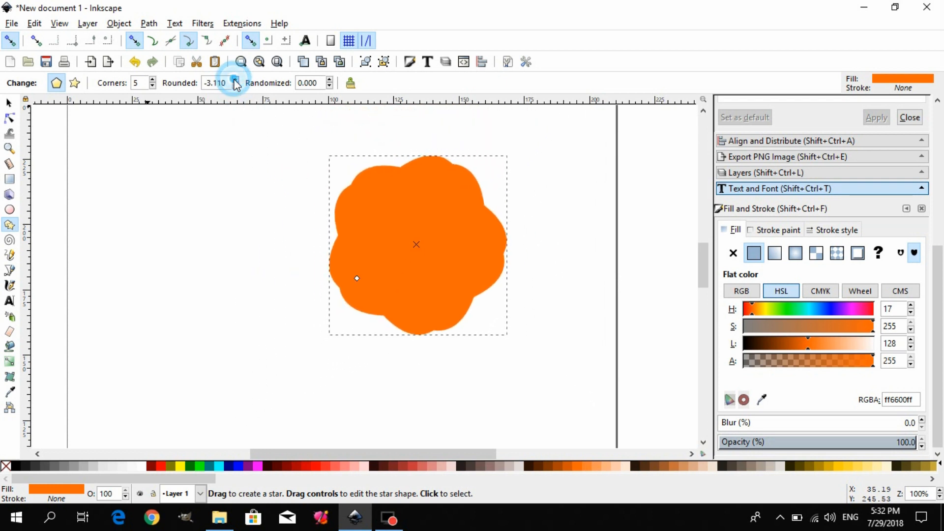
left_click(235, 81)
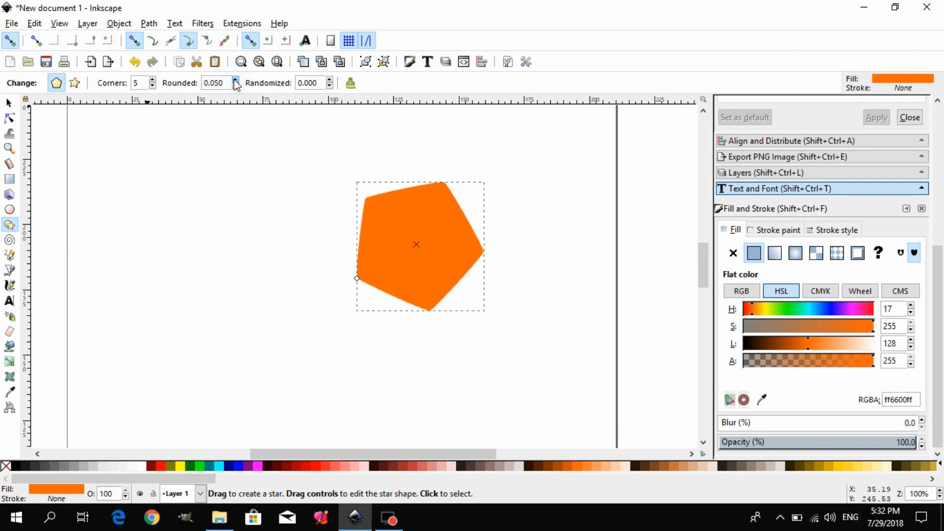
left_click(236, 81)
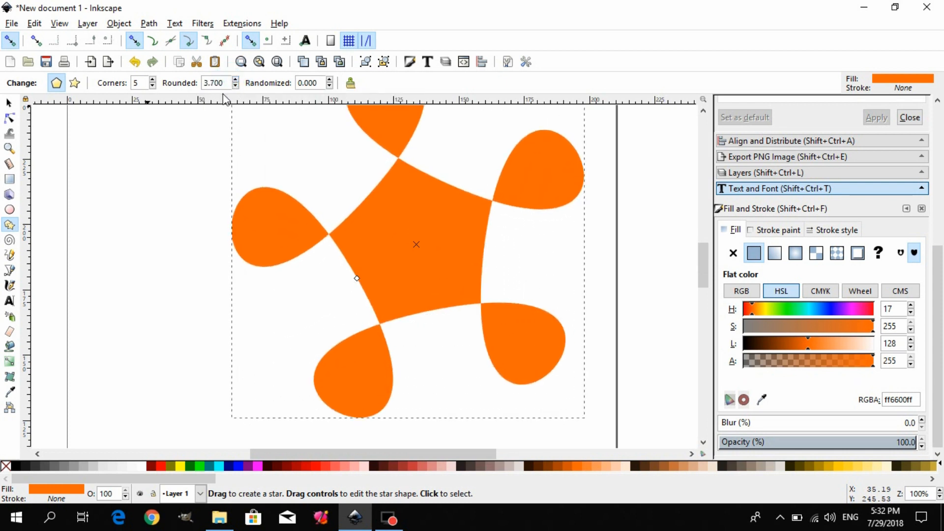
Lower the pentagon's corner rounding gradually through 1.360 and -1.480 to -5.460.
left_click(235, 87)
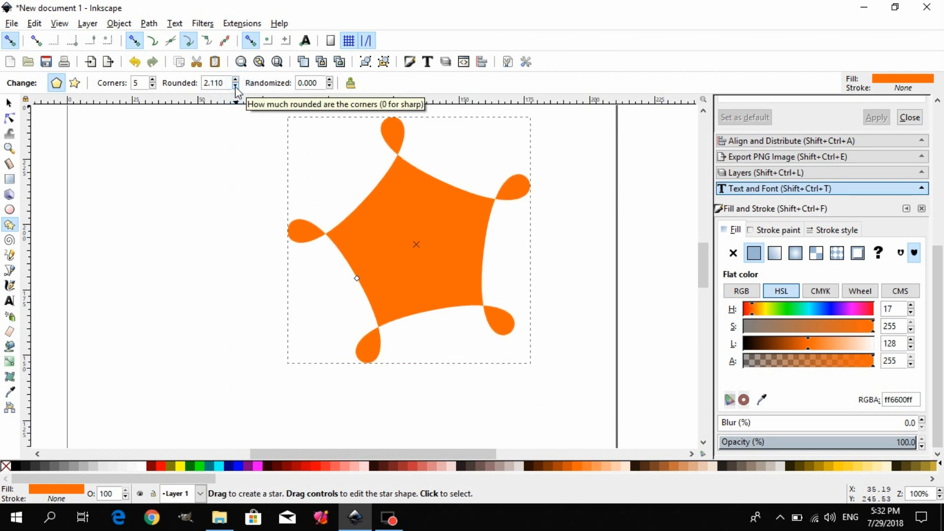
left_click(236, 87)
left_click(236, 87)
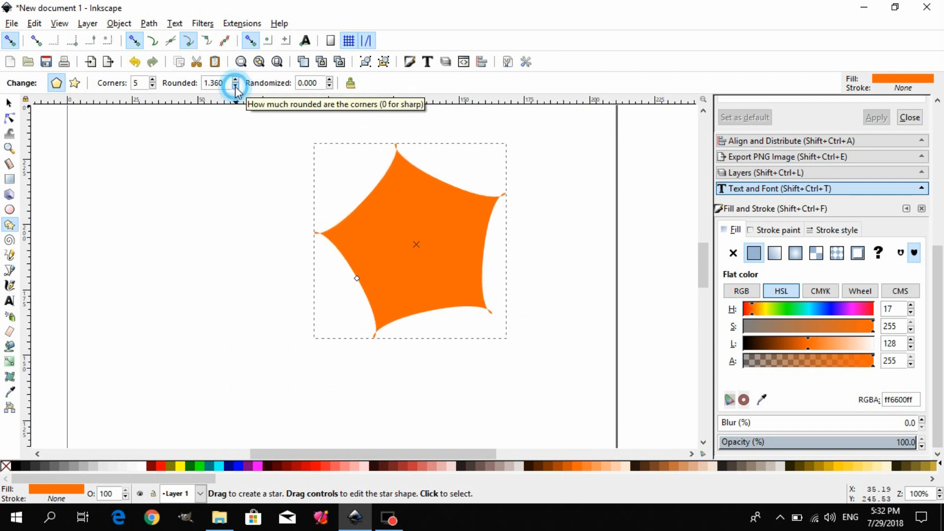
left_click(236, 87)
left_click(235, 86)
left_click(236, 86)
left_click(235, 87)
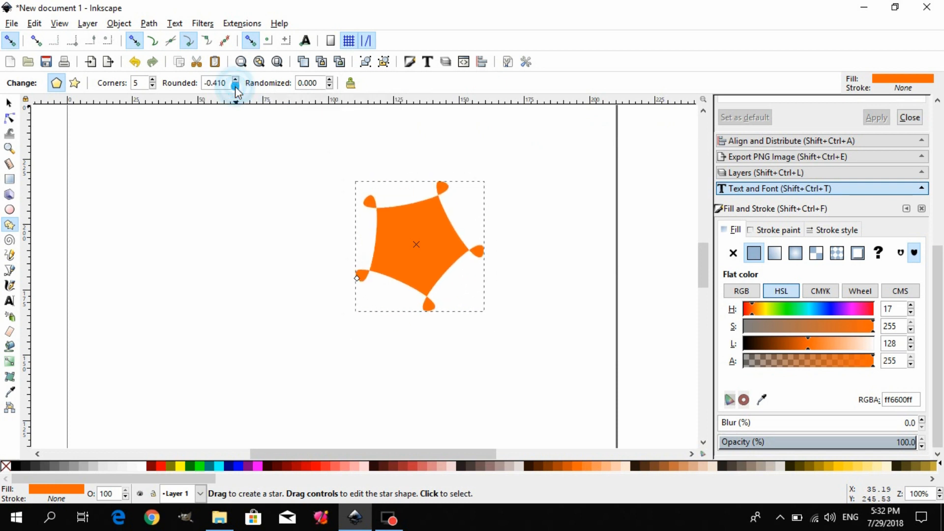
left_click(236, 87)
left_click(236, 87)
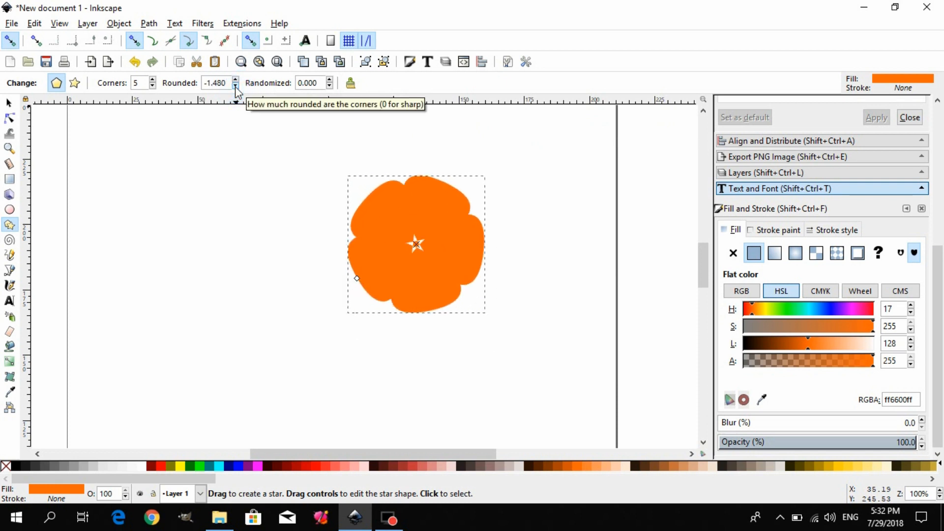
left_click(236, 86)
left_click(235, 86)
left_click(235, 87)
left_click(236, 87)
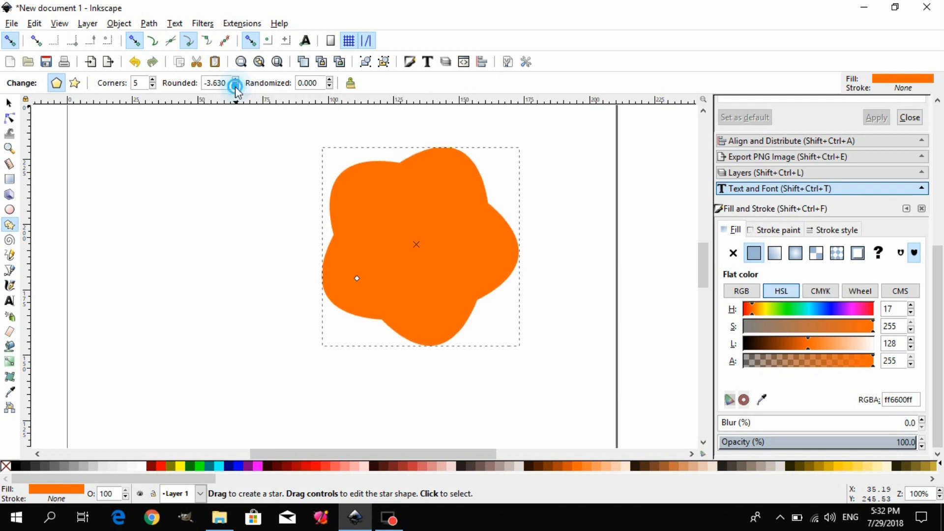
left_click(236, 86)
left_click(236, 86)
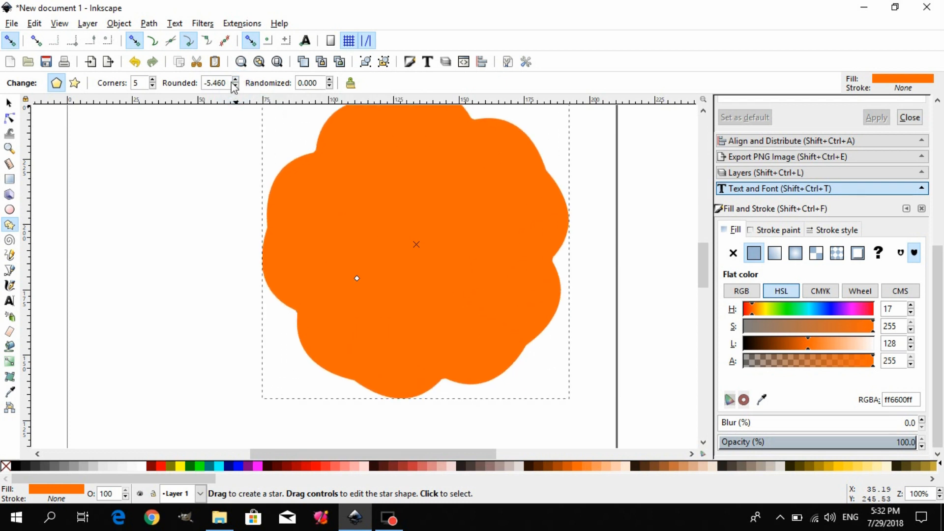
Set the pentagon's corner rounding to 1.630.
left_click(236, 80)
left_click(235, 81)
left_click(236, 80)
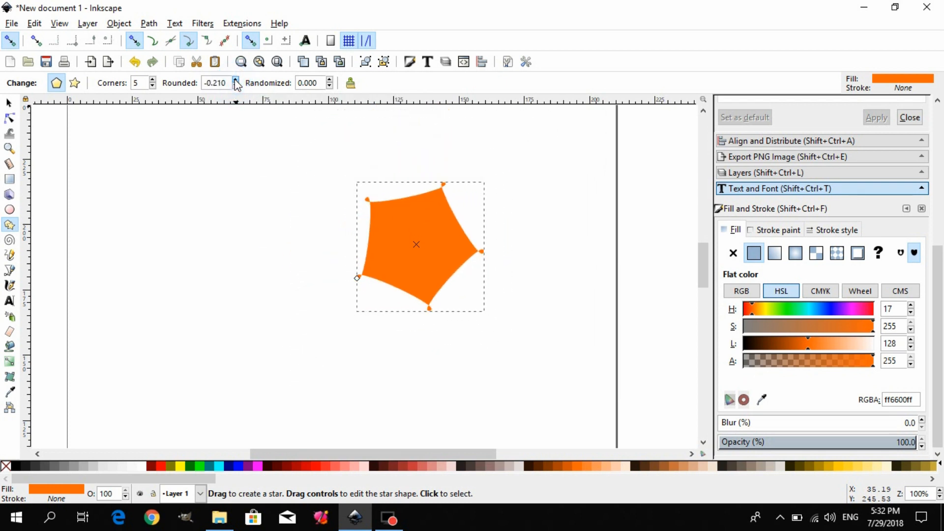
left_click(235, 80)
left_click(236, 80)
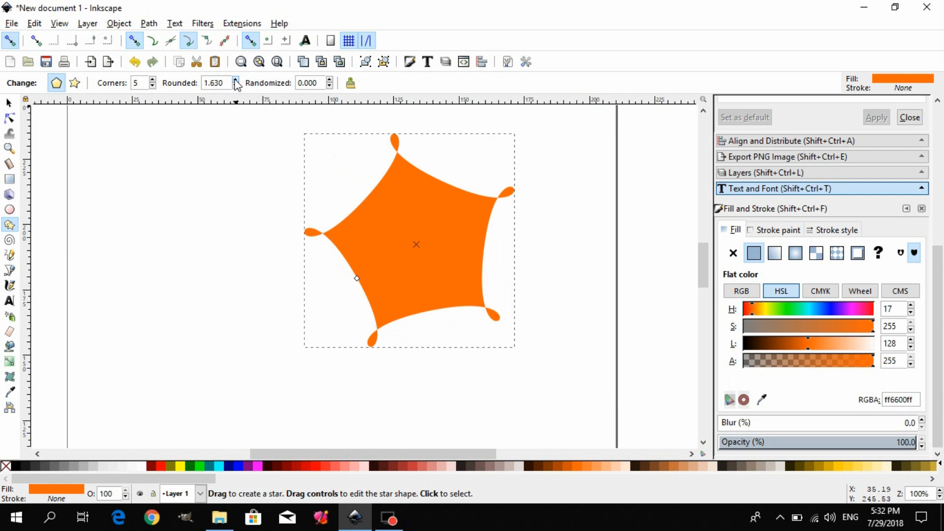
Try randomization values of 1.321 and -2.121 on the rounded pentagon, and reset the shape parameters to defaults.
left_click(330, 80)
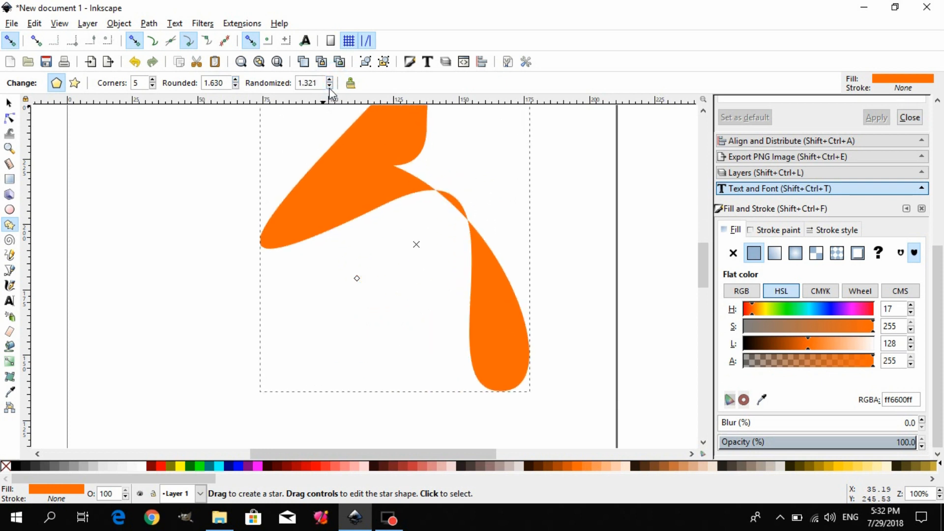
left_click(329, 86)
left_click(330, 86)
left_click(329, 86)
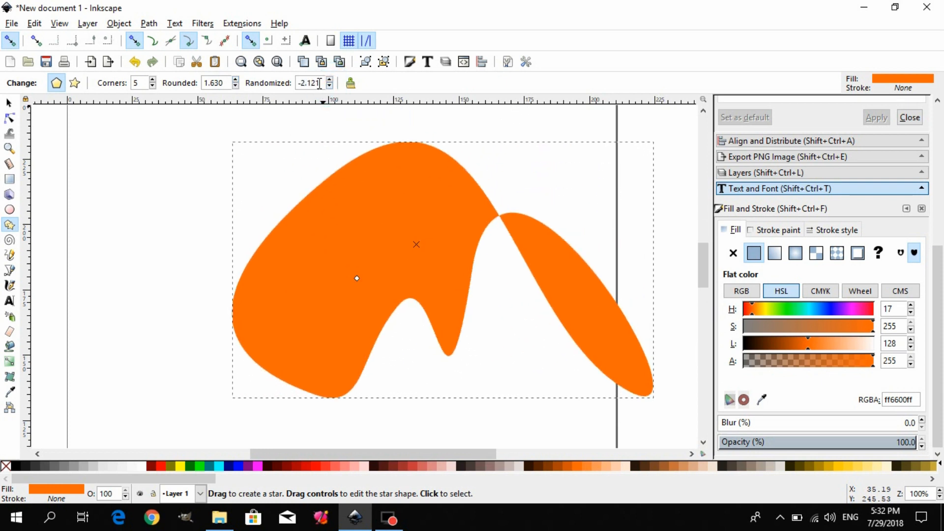
left_click_drag(320, 84, 259, 95)
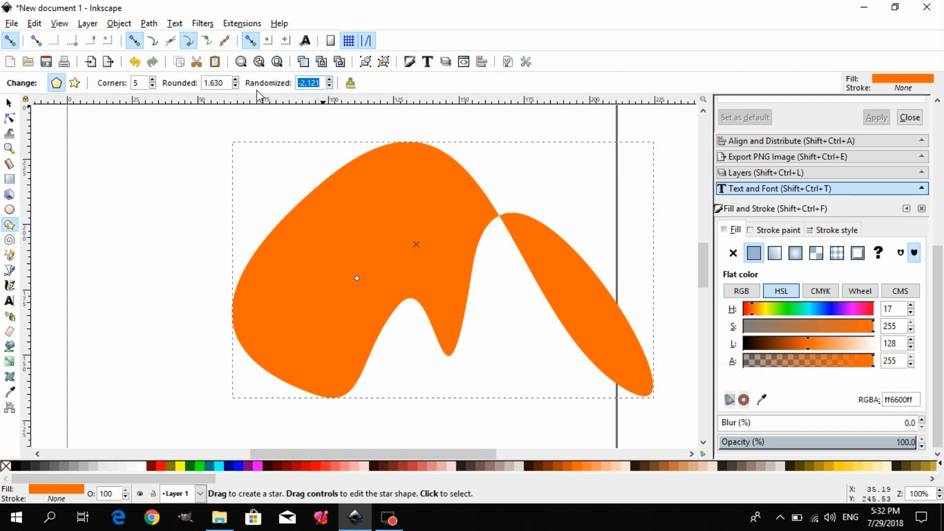
left_click(351, 82)
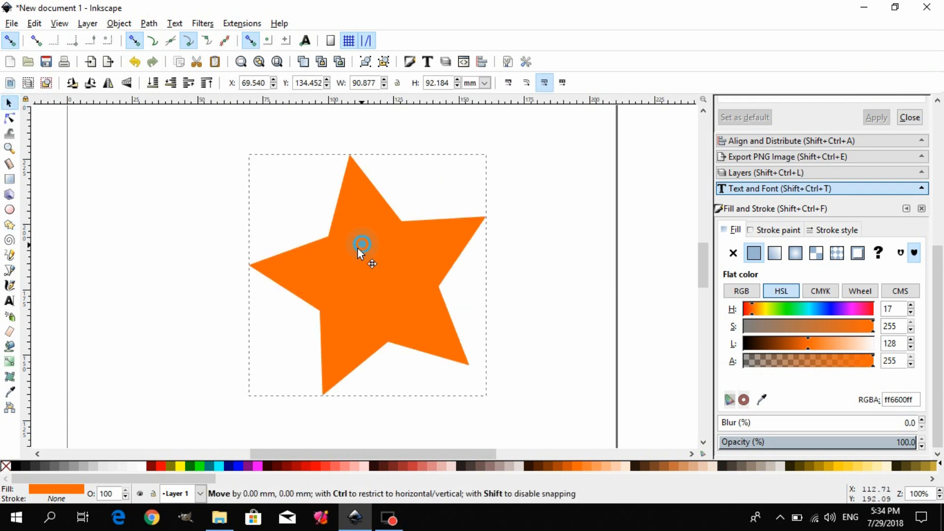
Move the orange star slightly to the left on the page and delete it.
left_click_drag(363, 246, 331, 255)
key("Delete")
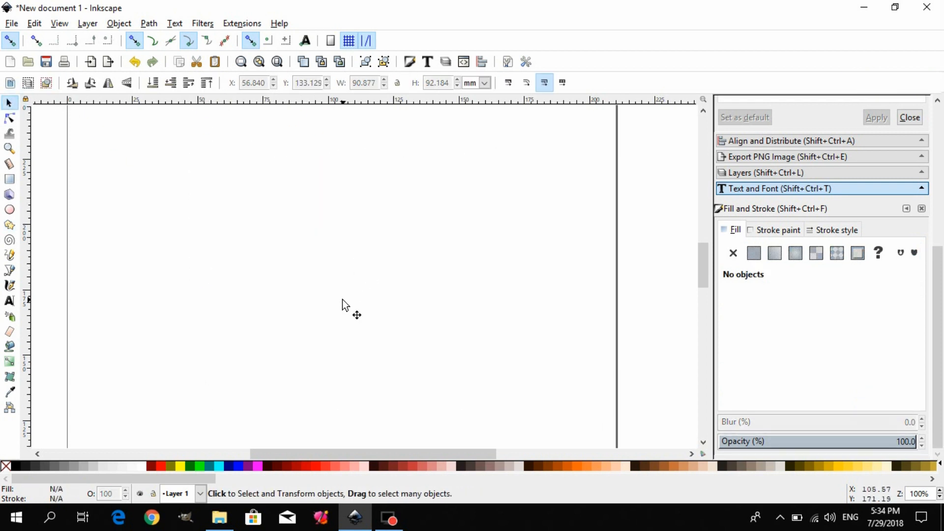